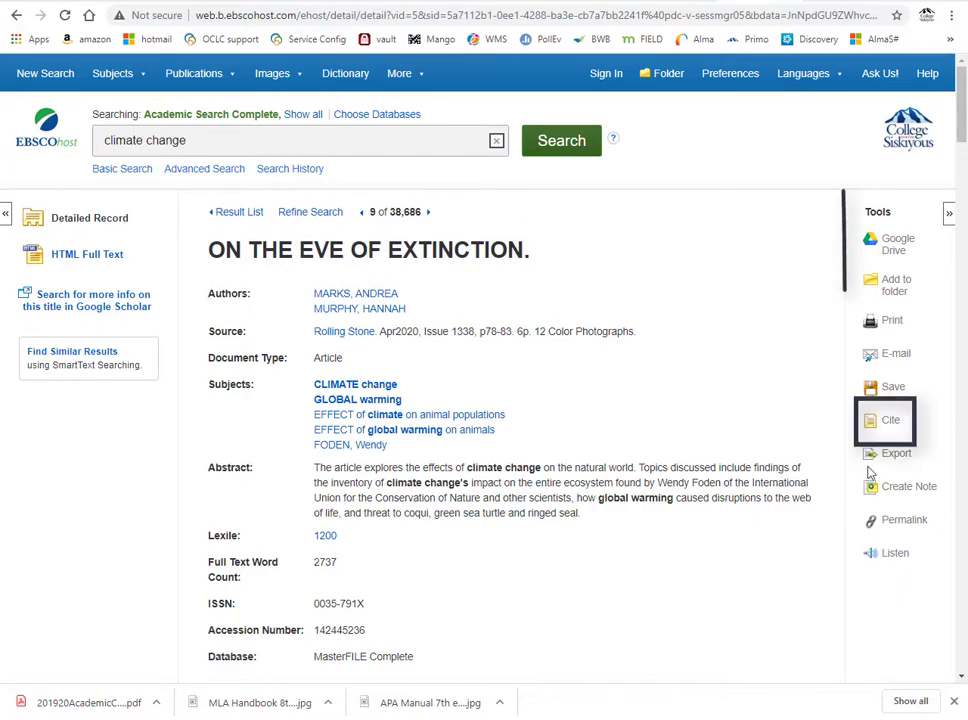
Bring the MLA Works Cited entry (Rolling Stone, no. 1338, Apr. 2020, pp. 78–83) into view
click(892, 424)
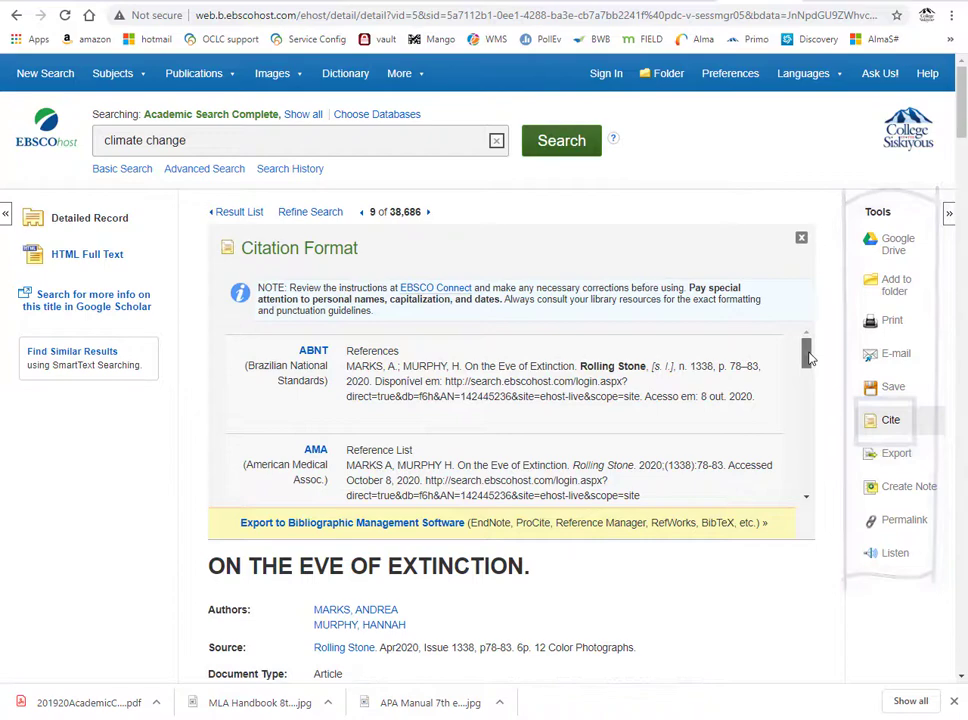
mouse_move(810, 358)
mouse_down()
mouse_move(823, 478)
mouse_move(810, 372)
mouse_move(828, 469)
mouse_up()
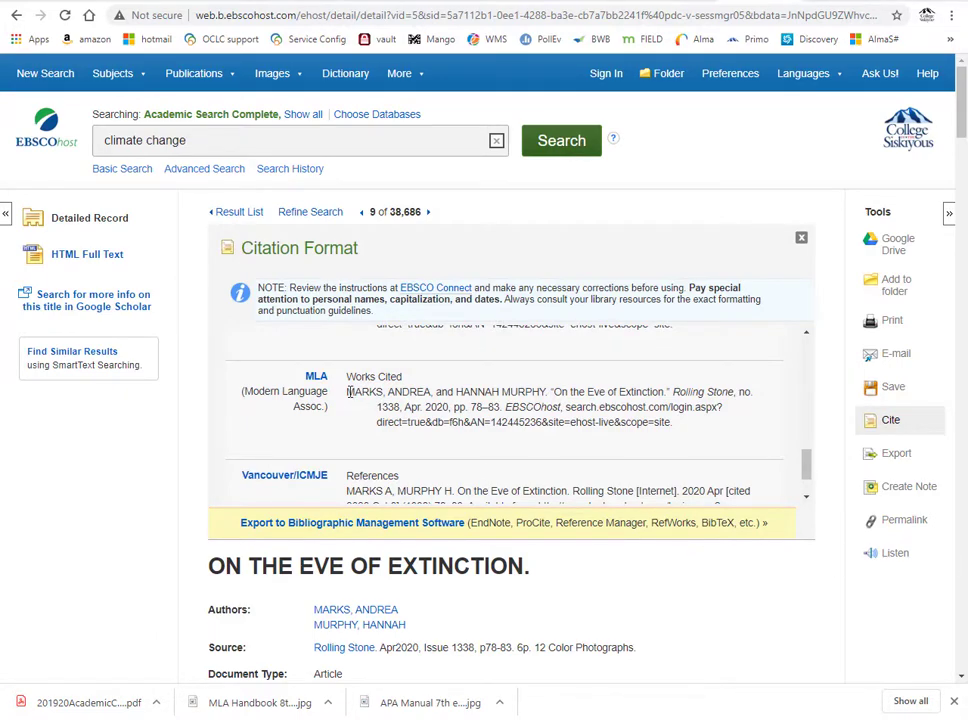
Select the whole MLA citation for 'On the Eve of Extinction' and copy it
drag(347, 392, 685, 424)
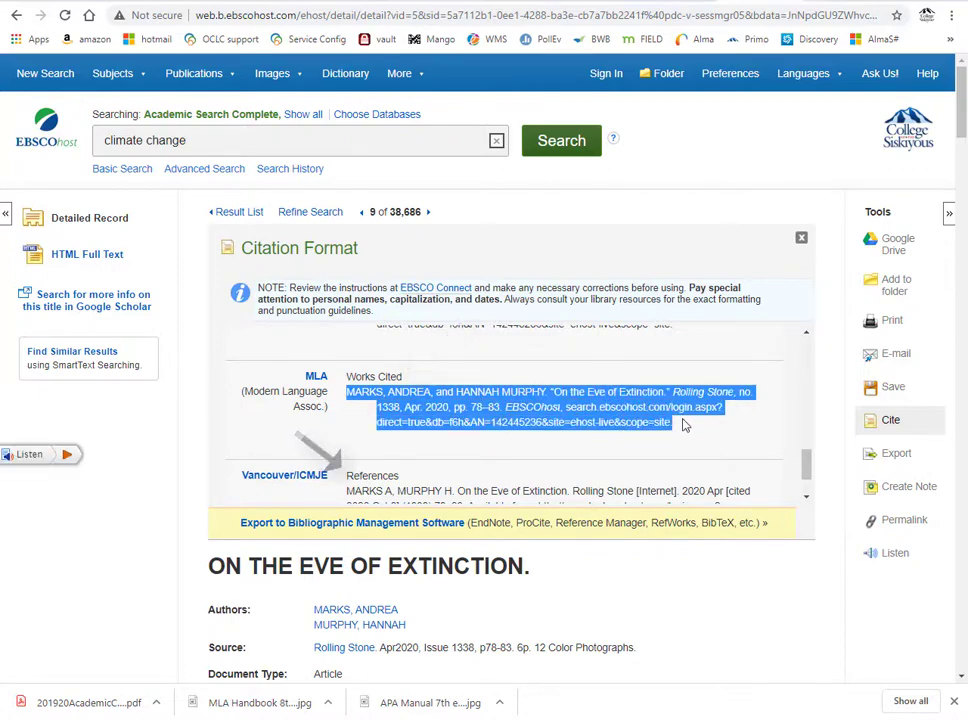
key(ctrl+c)
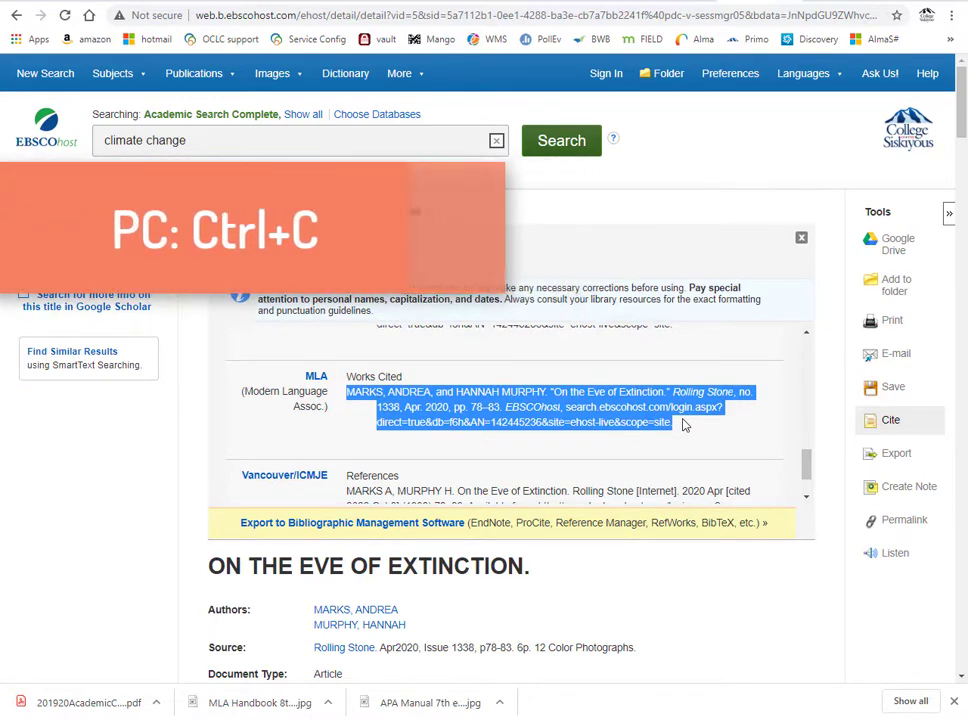
right_click(555, 424)
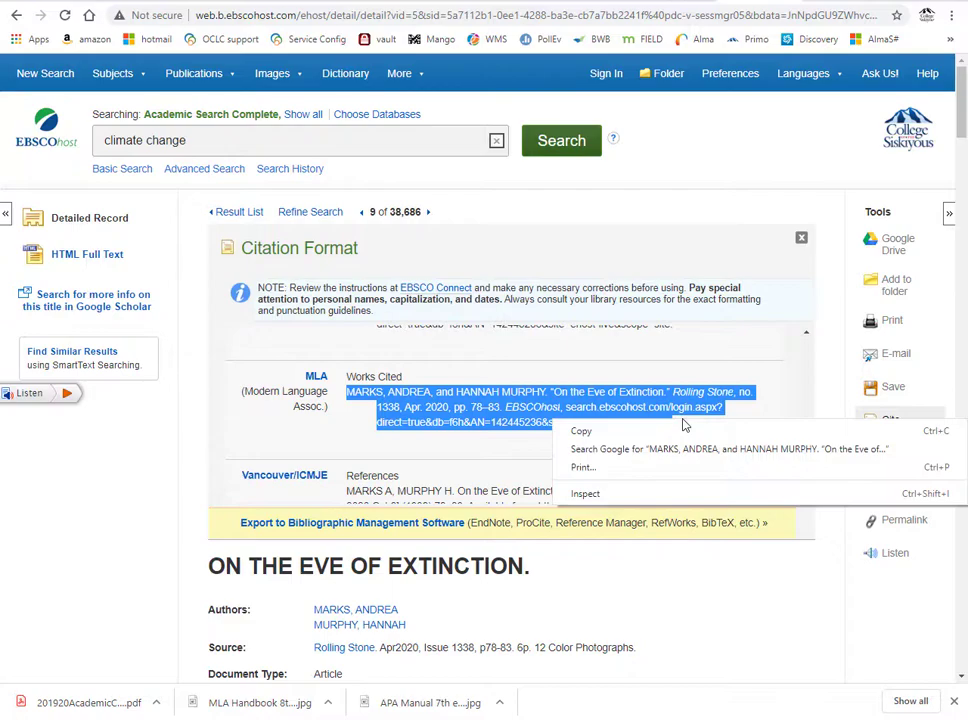
click(587, 430)
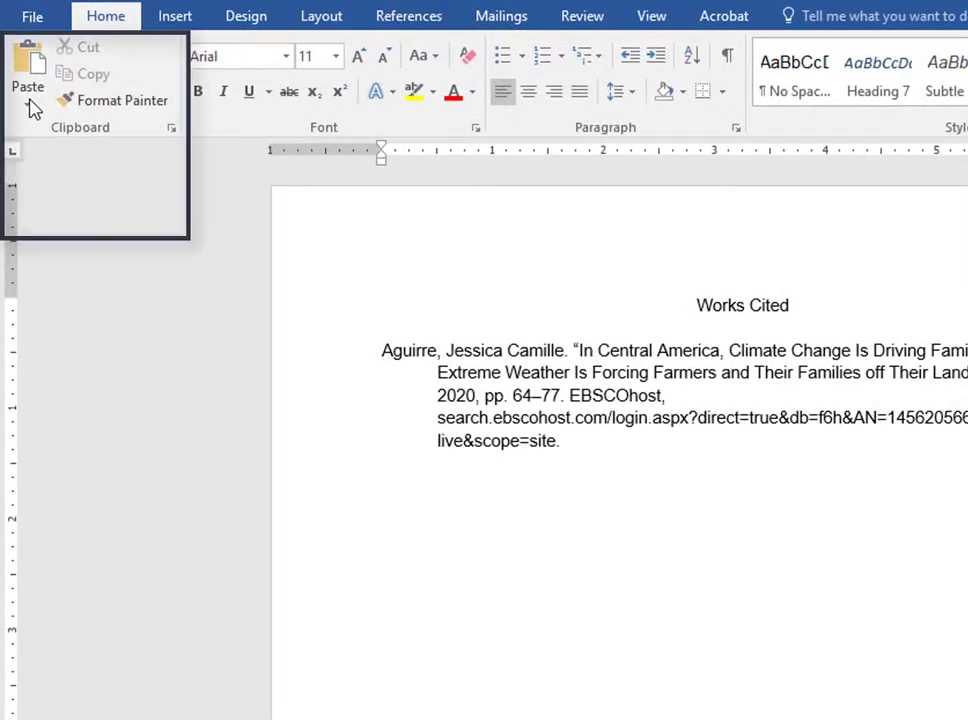
Paste the citation into the Word Works Cited page with Merge Formatting
click(28, 104)
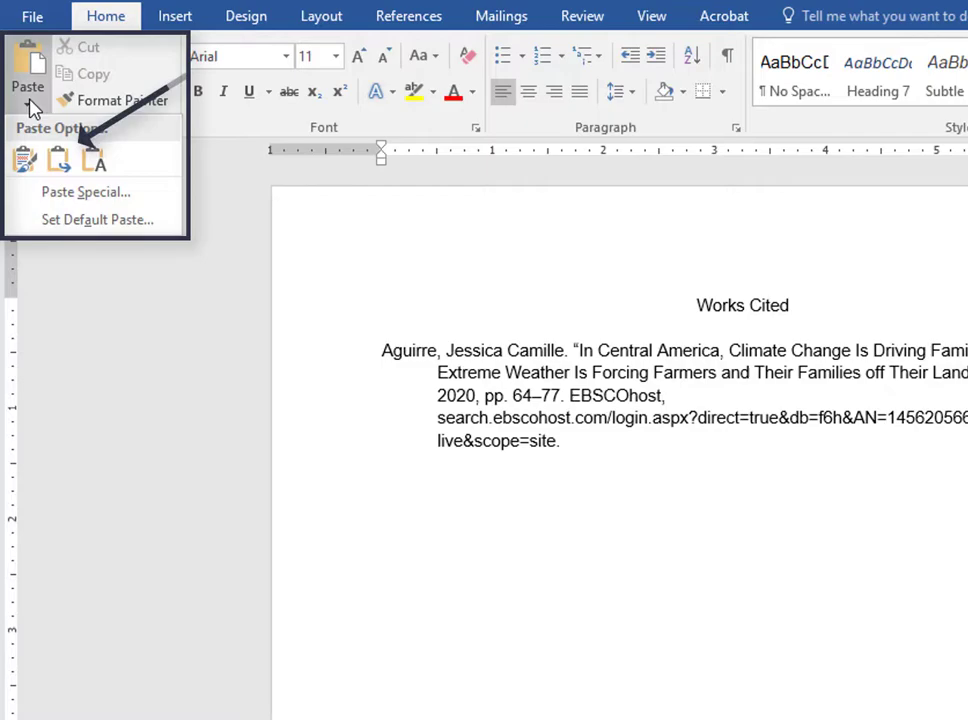
click(57, 163)
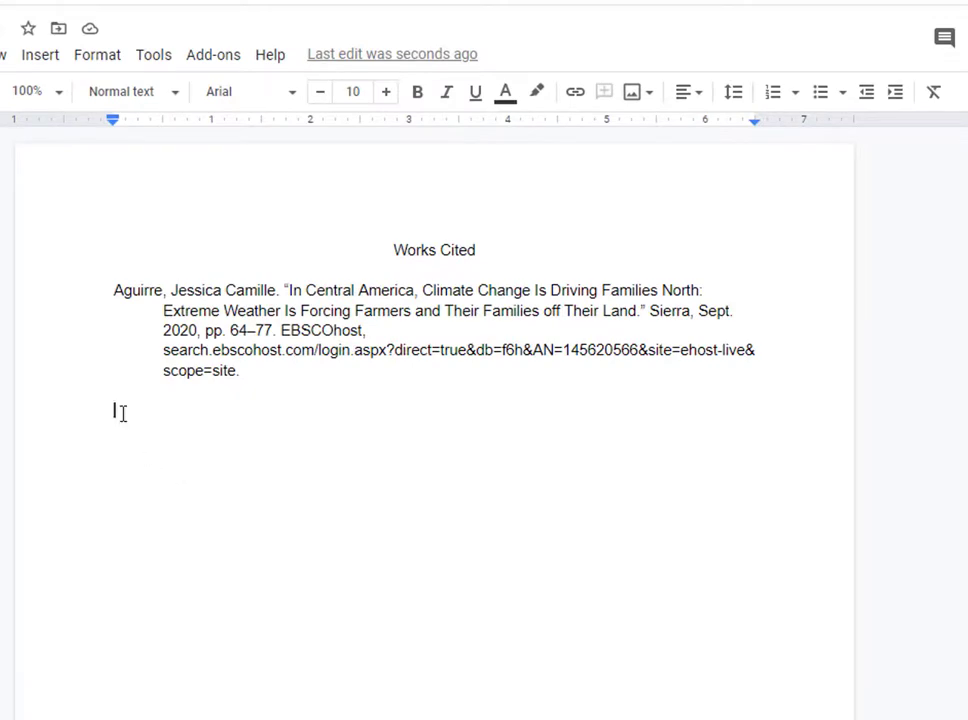
Paste the MARKS citation below the Aguirre entry and set its highlight colour to None
right_click(118, 411)
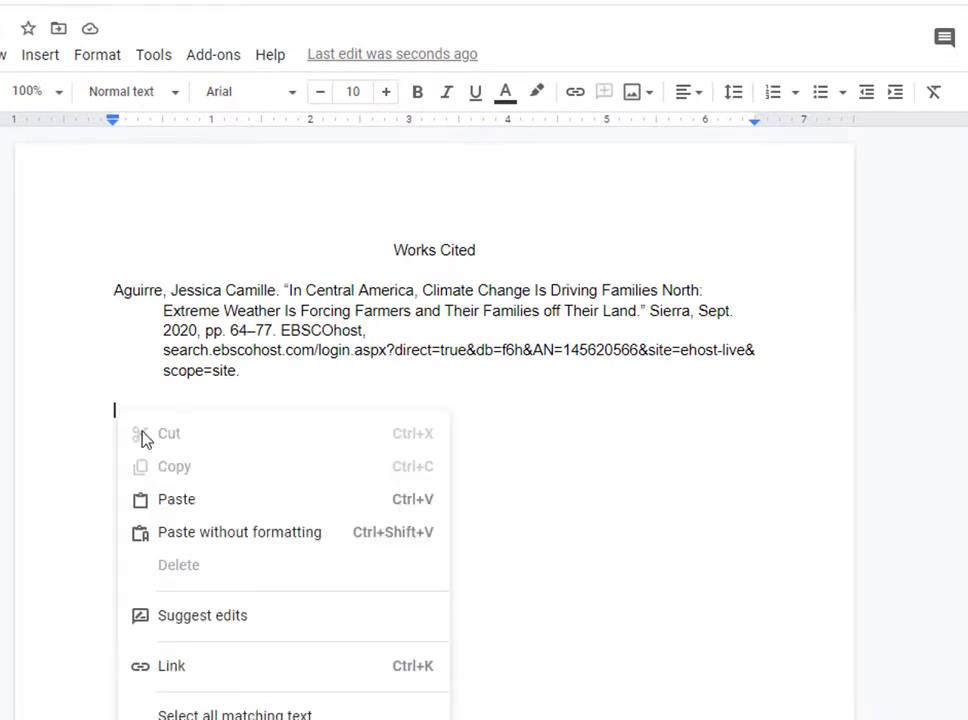
click(188, 510)
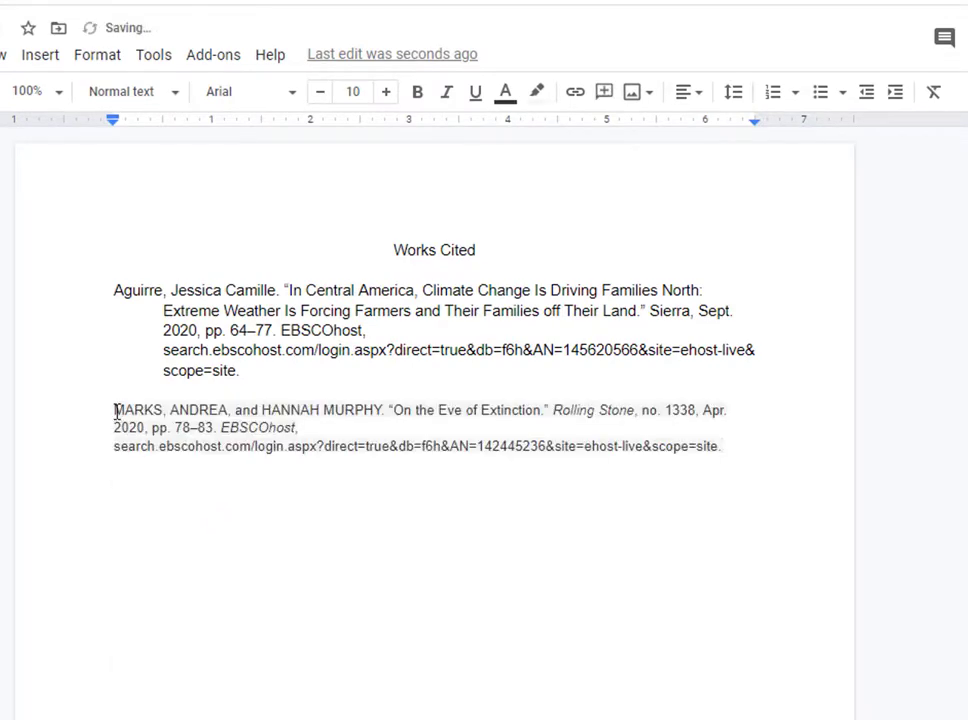
drag(116, 410, 727, 450)
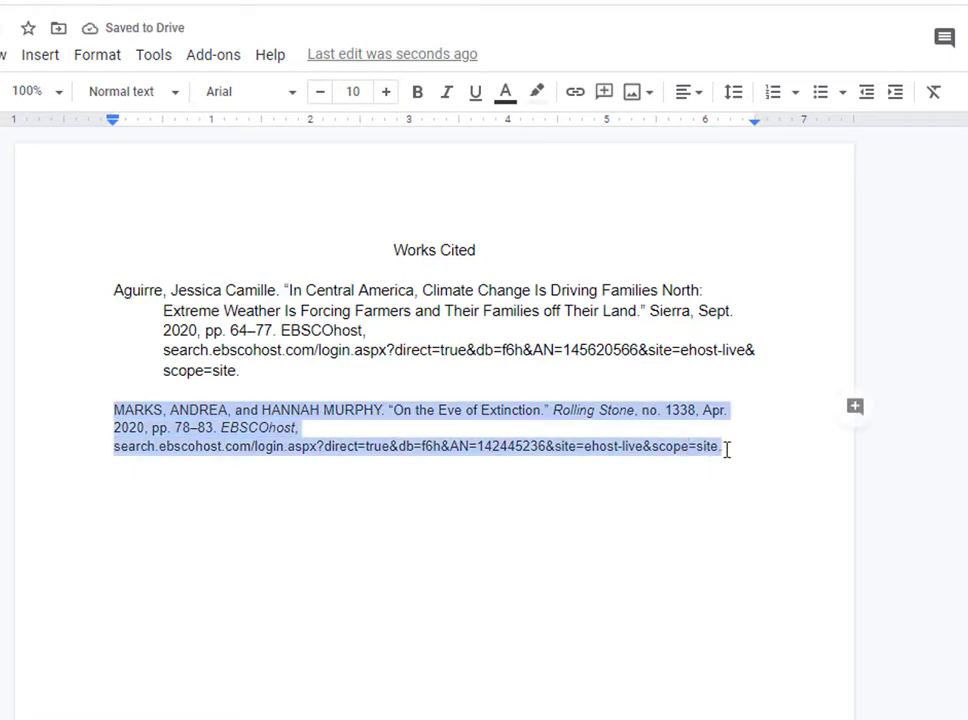
click(537, 92)
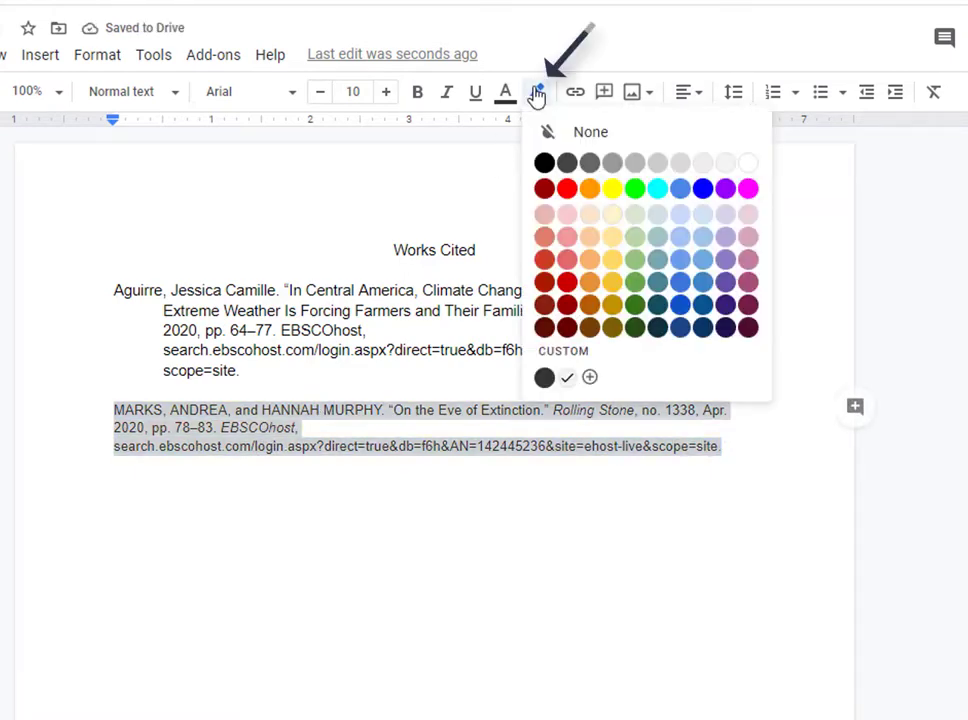
click(597, 136)
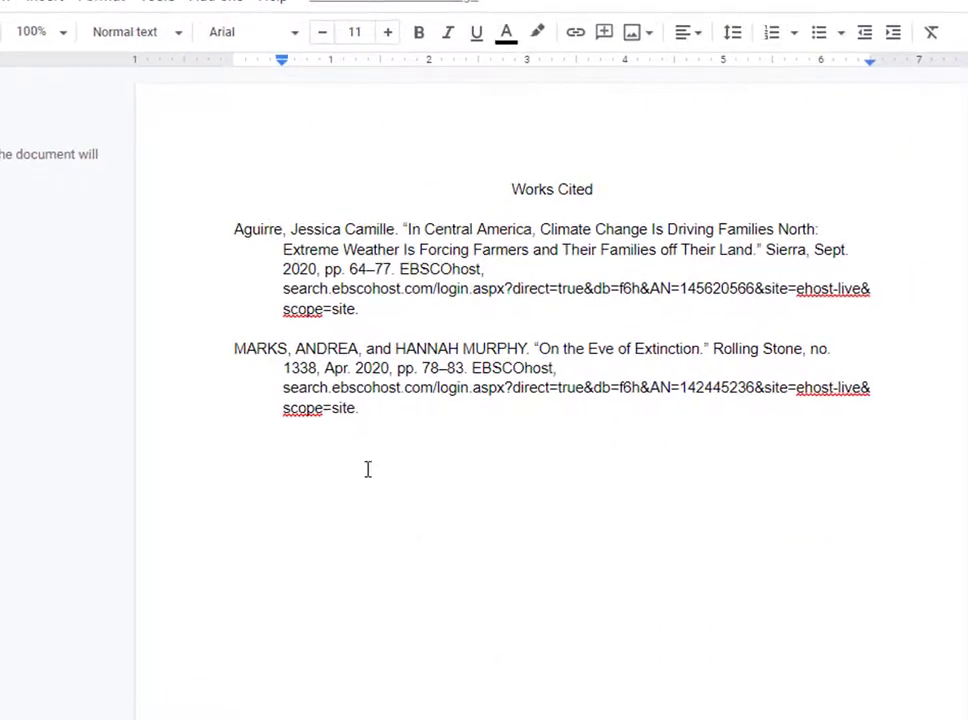
Recapitalize the second entry's authors as 'Marks, Andrea, and Hannah Murphy'
click(287, 350)
key(BackSpace)
key(BackSpace)
key(BackSpace)
key(BackSpace)
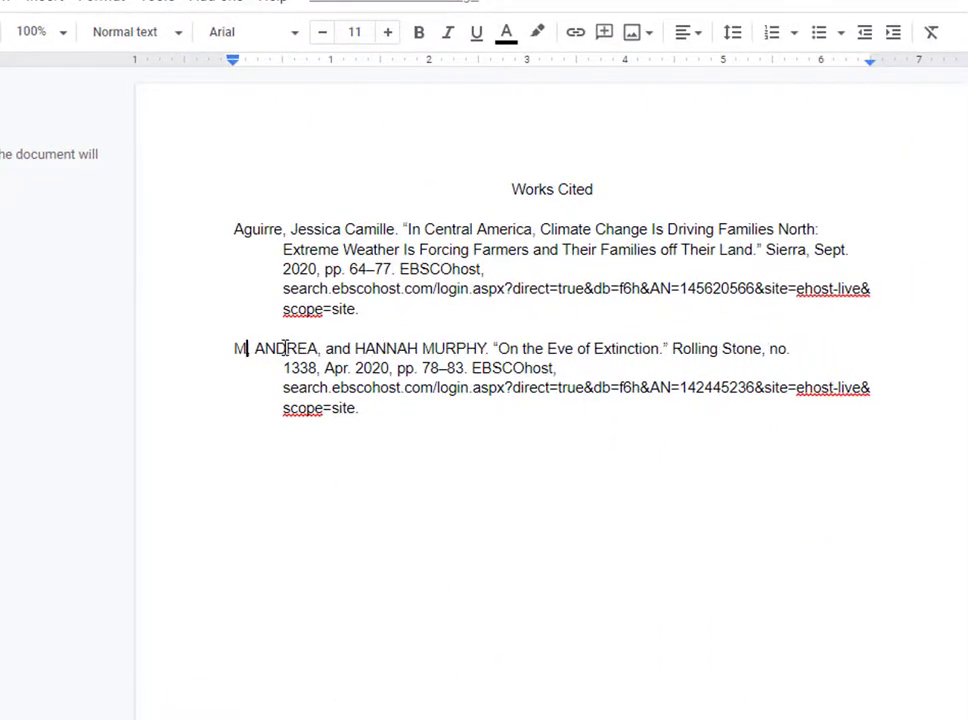
text(arks,)
click(285, 348)
key(shift+Right)
key(shift+Right)
key(shift+Right)
key(shift+Right)
key(shift+Right)
key(shift+Right)
key(shift+Right)
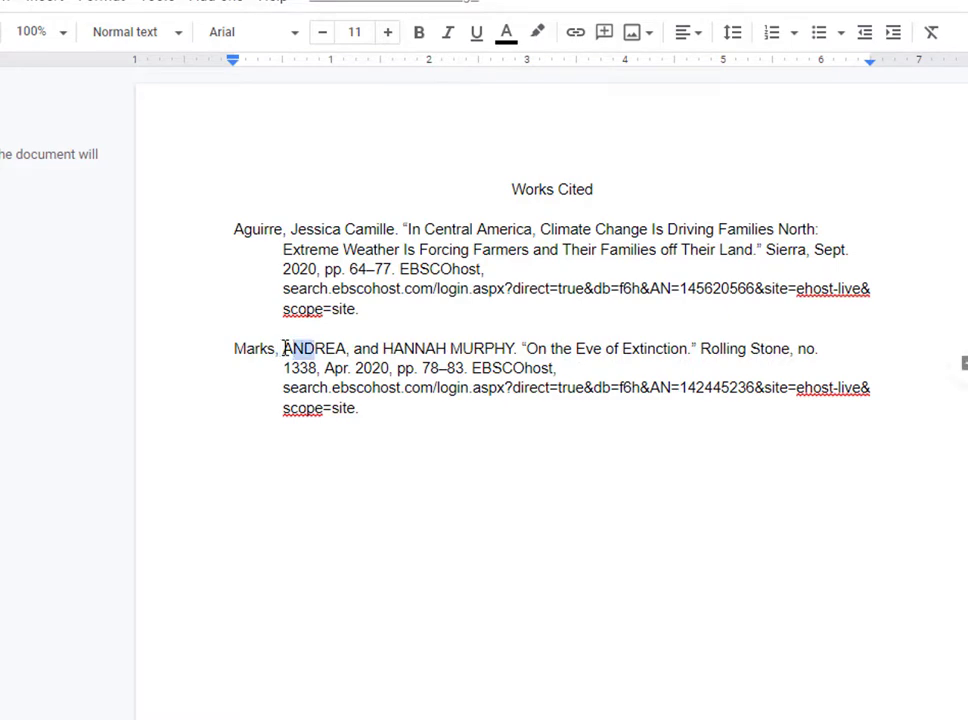
text(Andrea)
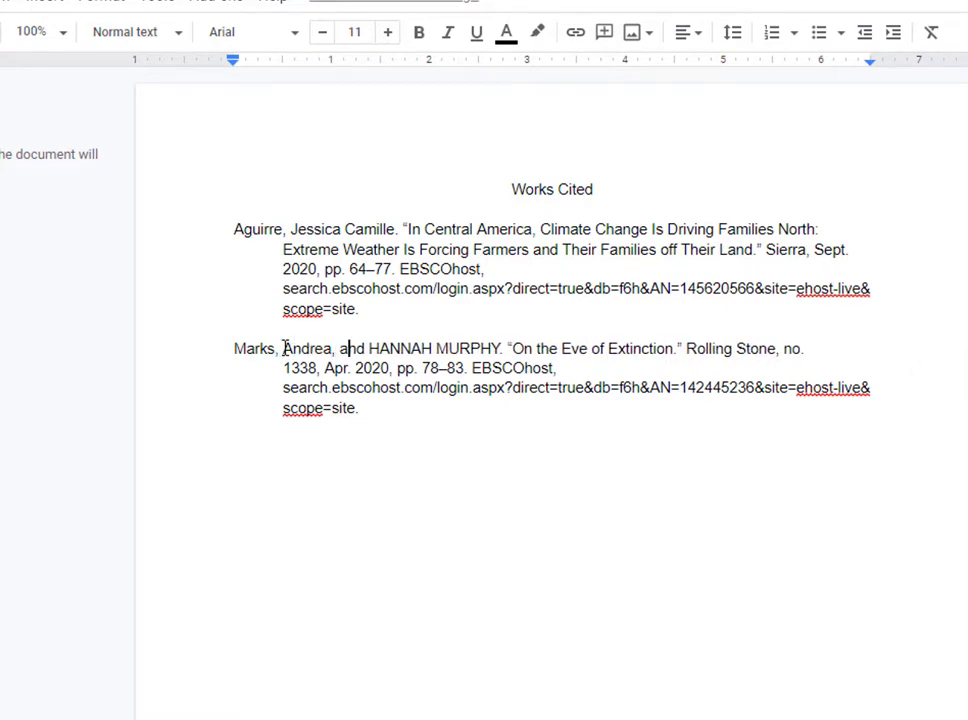
key(Delete)
text(annah)
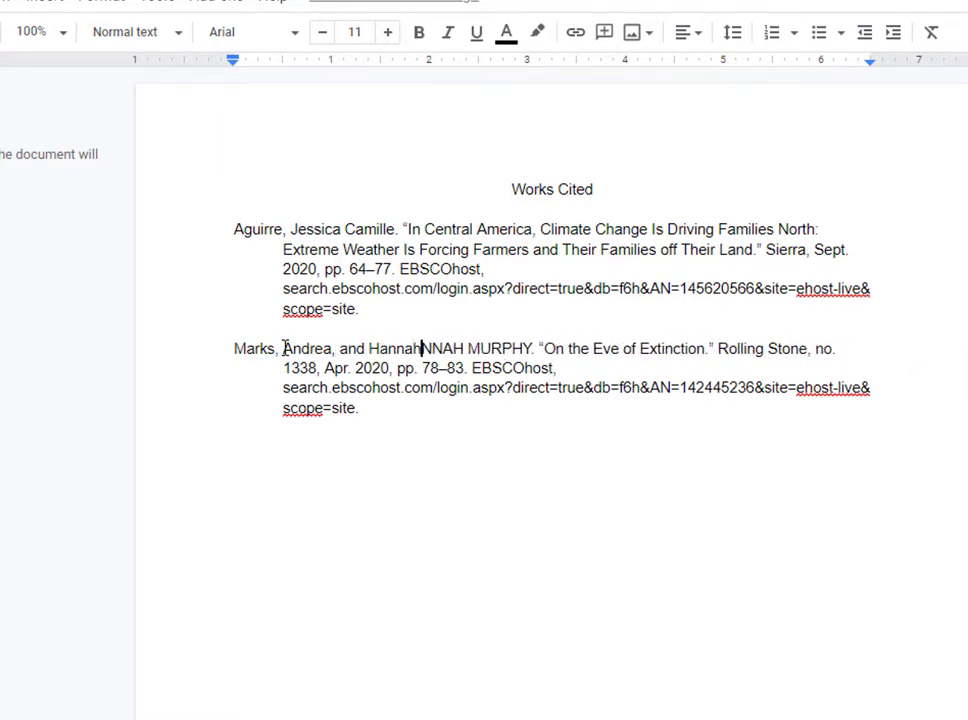
key(Delete)
key(Delete)
key(Delete)
key(Delete)
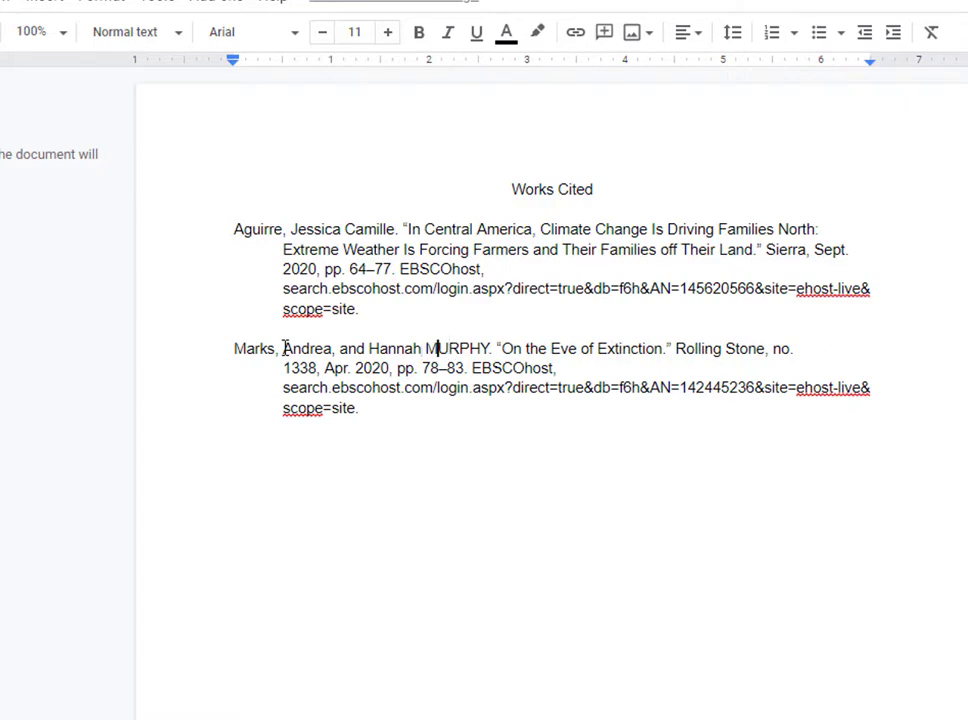
key(shift+Right)
key(shift+Right)
key(shift+Right)
key(shift+Right)
key(shift+Right)
text(urphy)
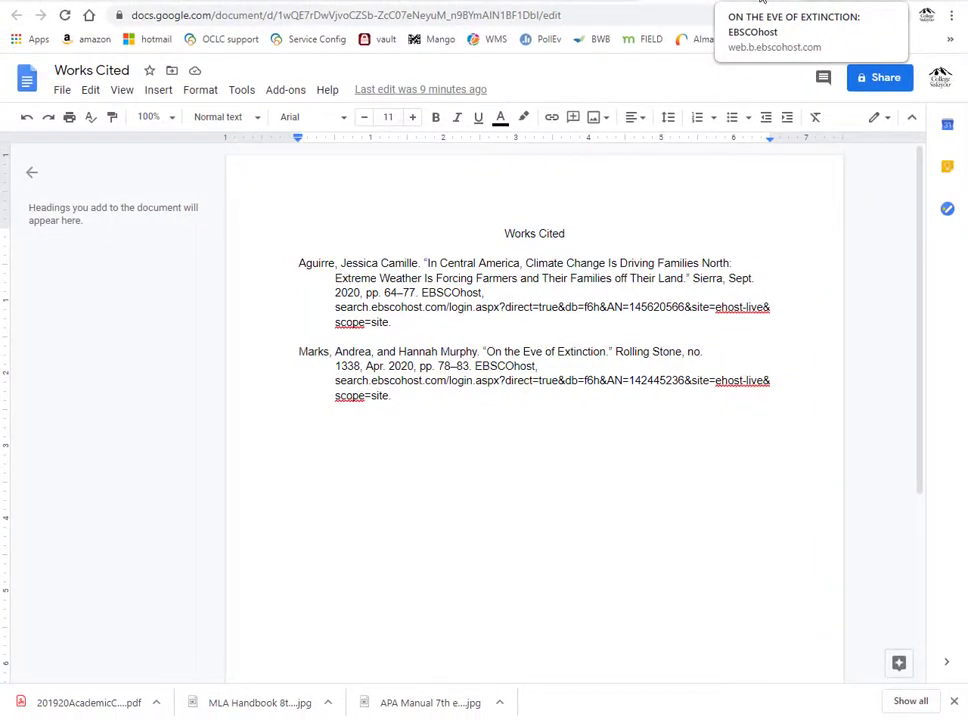
click(762, 2)
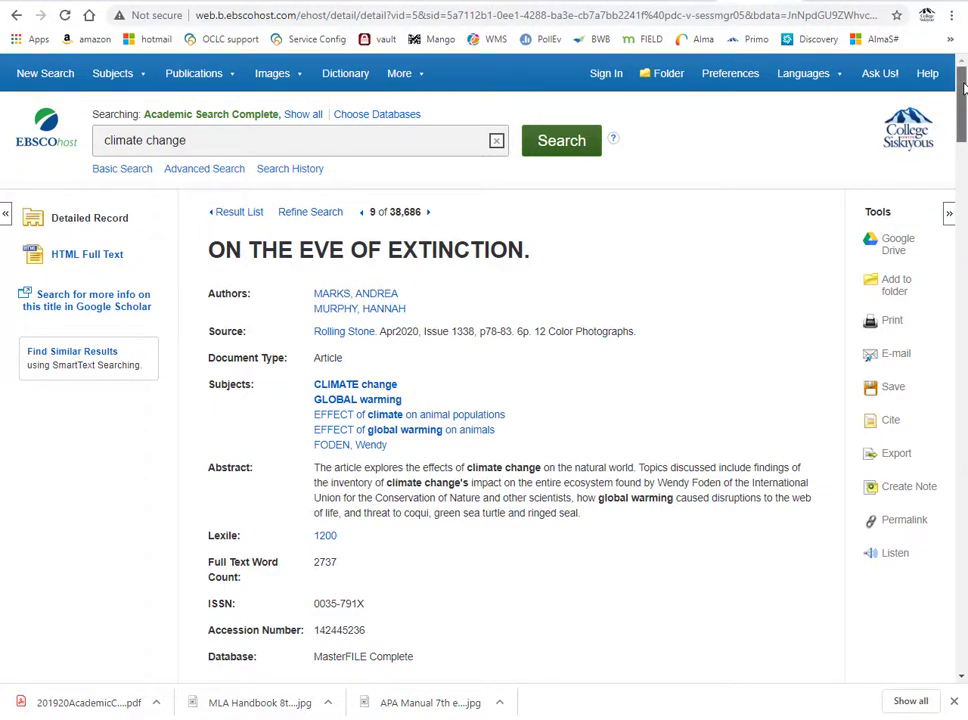
drag(963, 88, 963, 112)
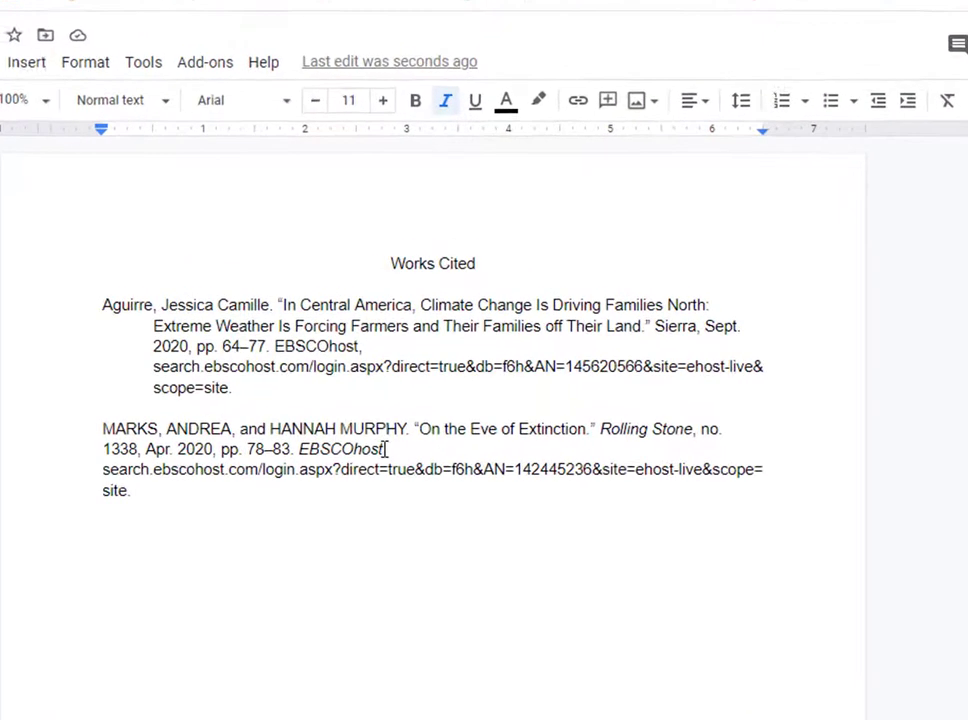
Replace EBSCOhost with 'MasterFILE Complete' in italics, just before the URL
key(BackSpace)
key(BackSpace)
key(BackSpace)
key(BackSpace)
key(BackSpace)
key(BackSpace)
key(BackSpace)
key(BackSpace)
key(BackSpace)
key(BackSpace)
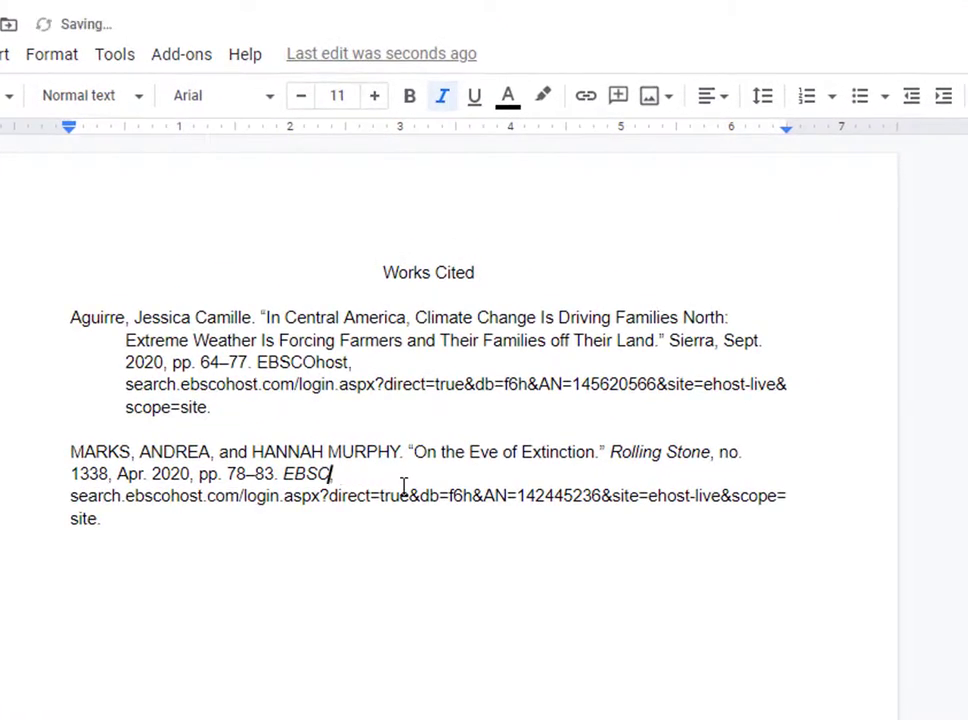
key(BackSpace)
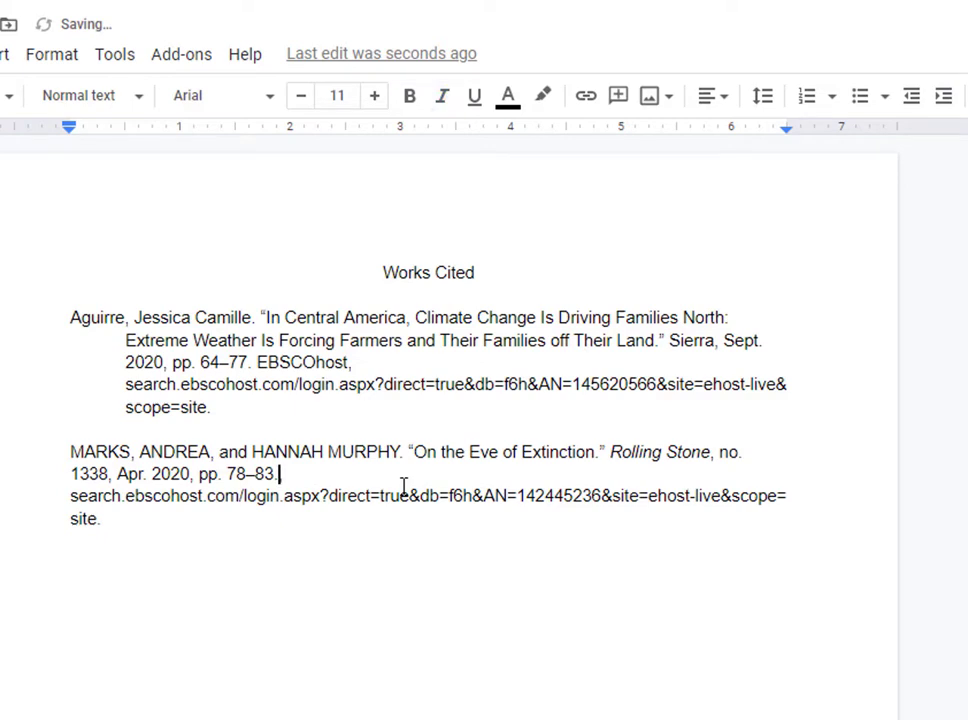
text(Master)
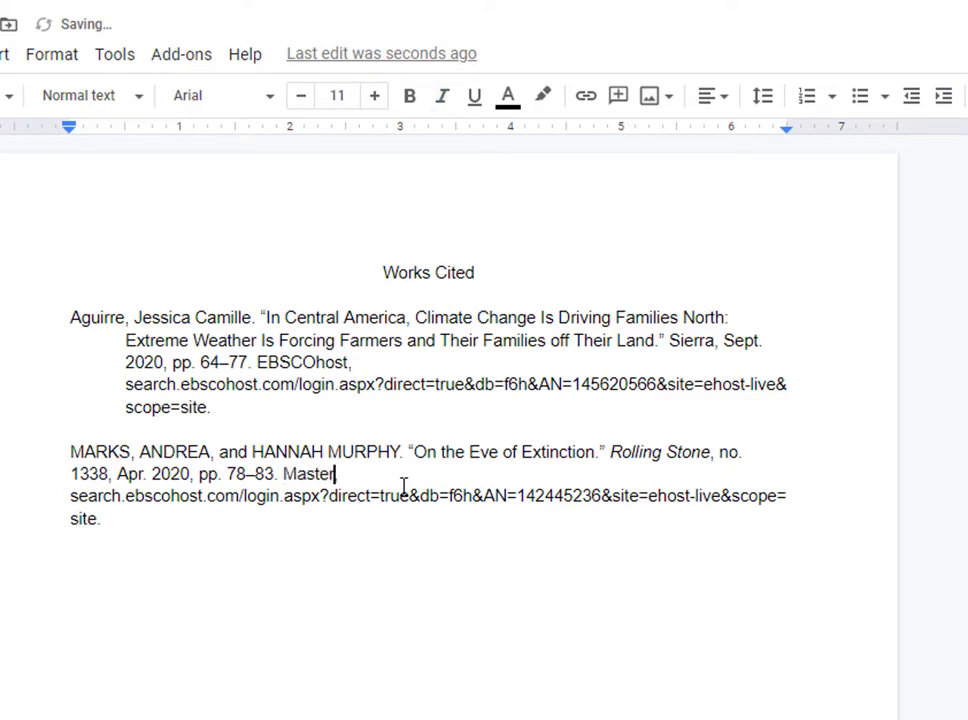
text(FILE Complete,)
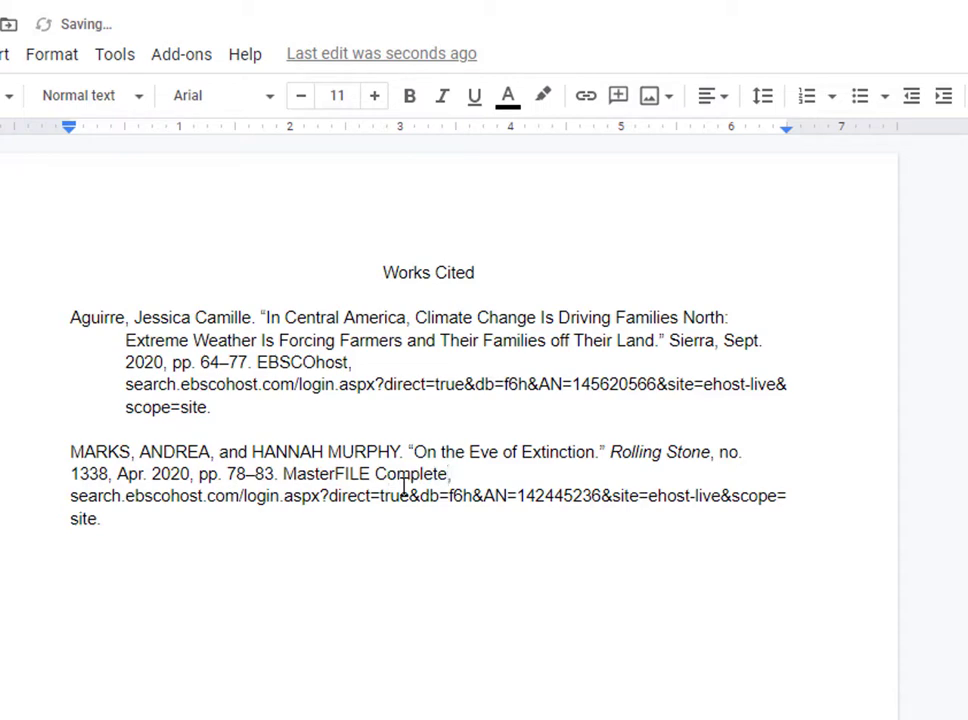
key(shift+Left)
key(shift+Left)
key(shift+Left)
key(shift+Left)
key(shift+Left)
key(shift+Left)
key(shift+Left)
key(shift+Left)
key(shift+Left)
key(shift+Left)
key(shift+Left)
key(shift+Left)
key(shift+Left)
key(shift+Left)
key(shift+Left)
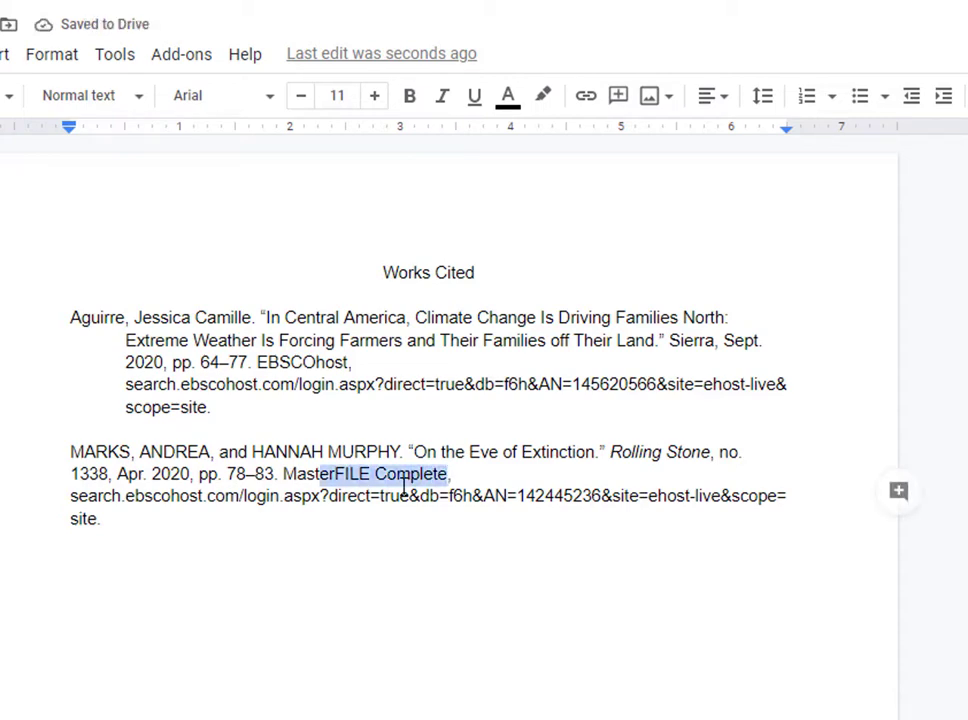
key(shift+Left)
key(shift+Left)
key(shift+Left)
key(shift+Left)
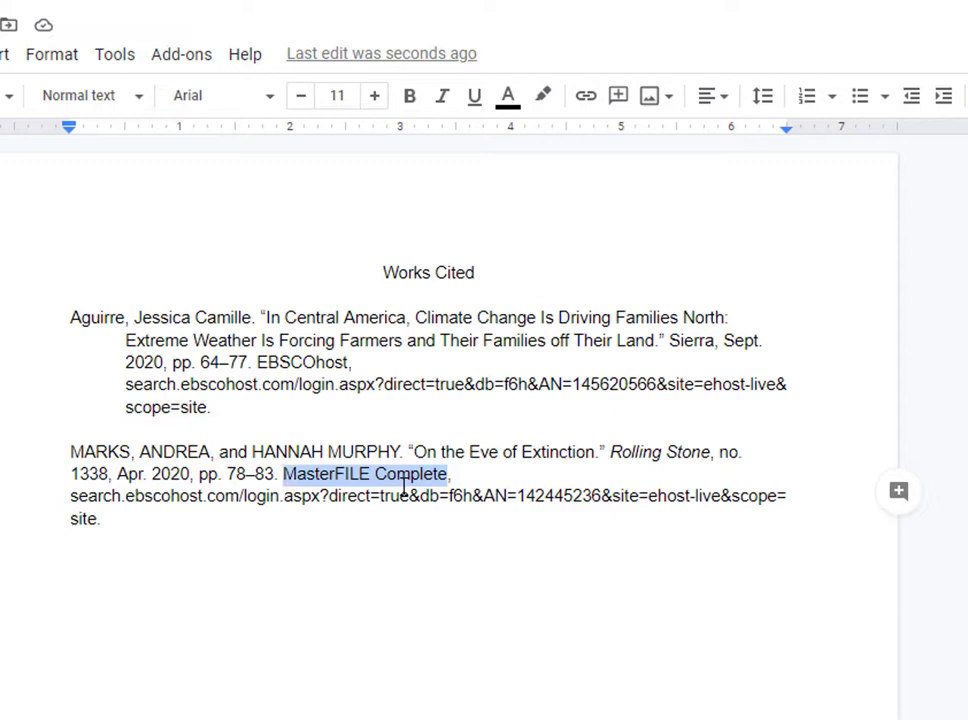
click(444, 104)
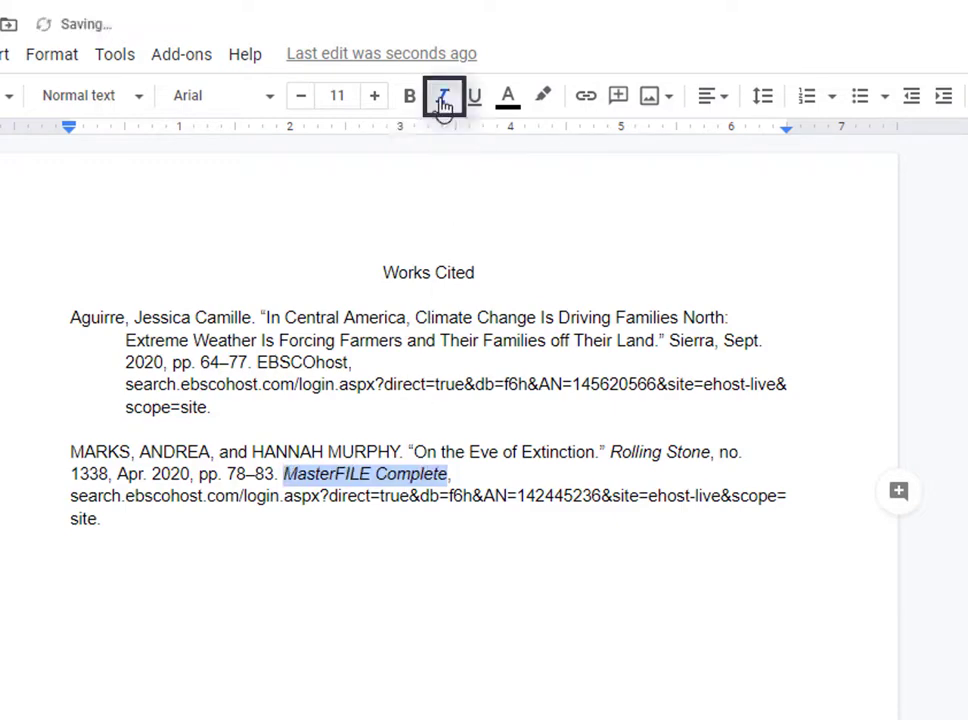
click(494, 532)
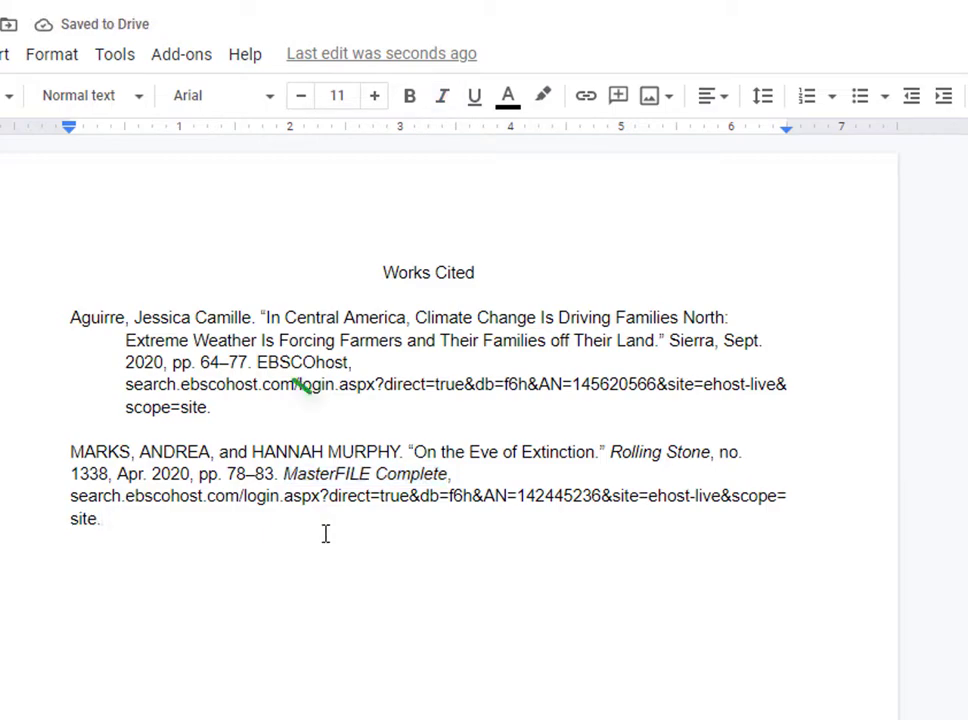